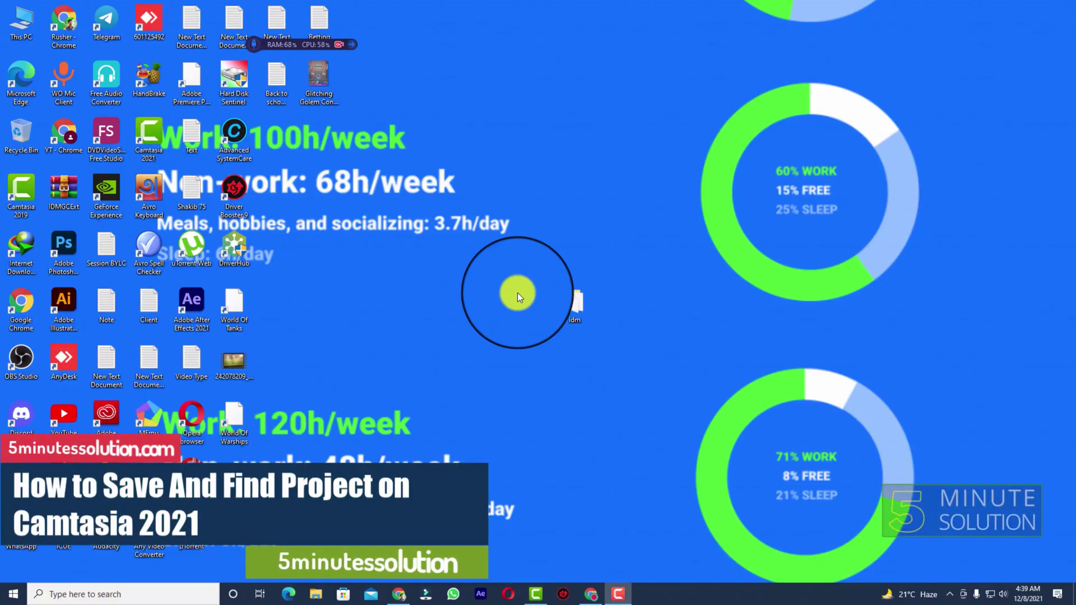
- Restore the Camtasia editor with the 404 project and glance through the View menu
click(535, 594)
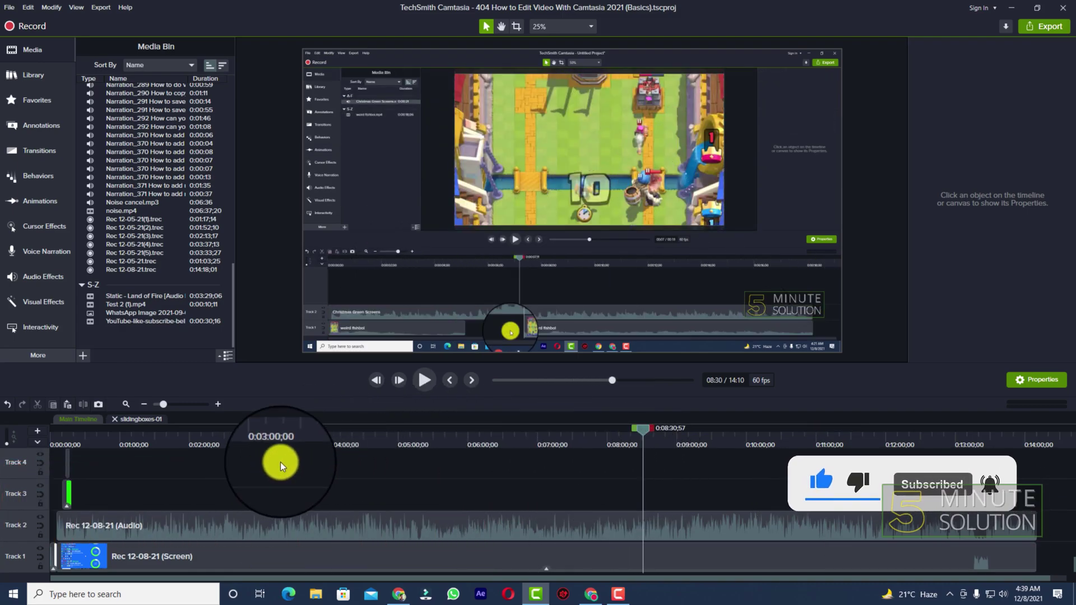
click(38, 6)
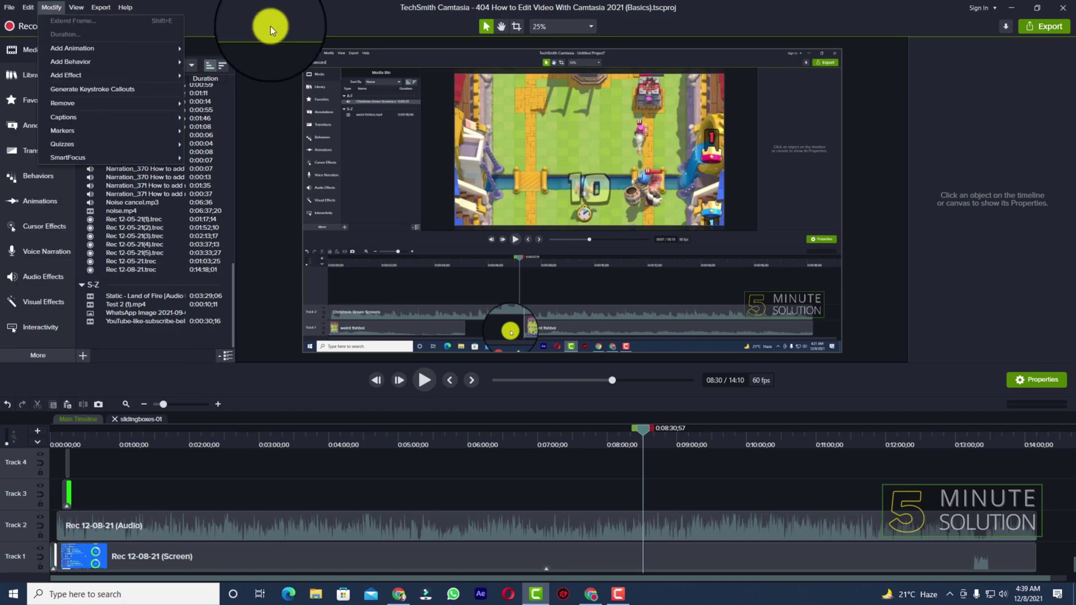
mouse_move(75, 7)
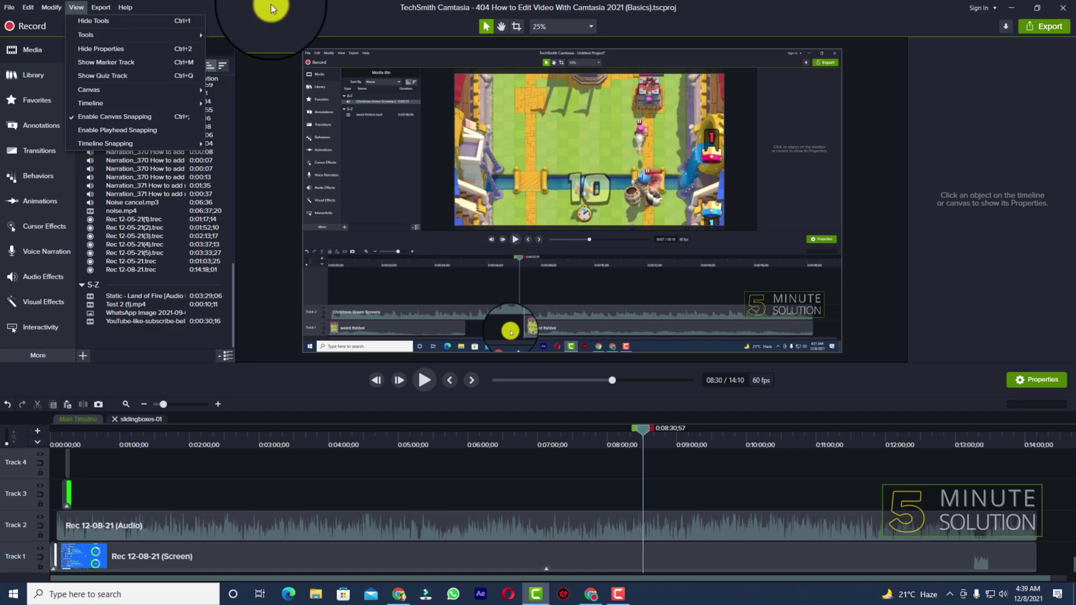
click(307, 23)
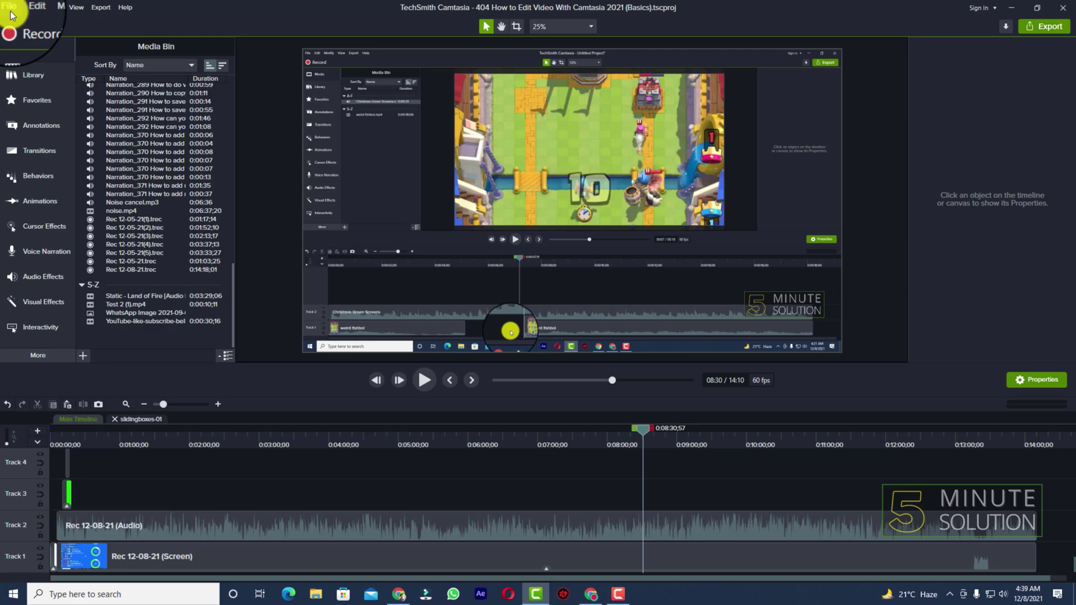
- Scrub the preview back to about 1:53, play it, and bring up the File menu
drag(320, 444, 217, 454)
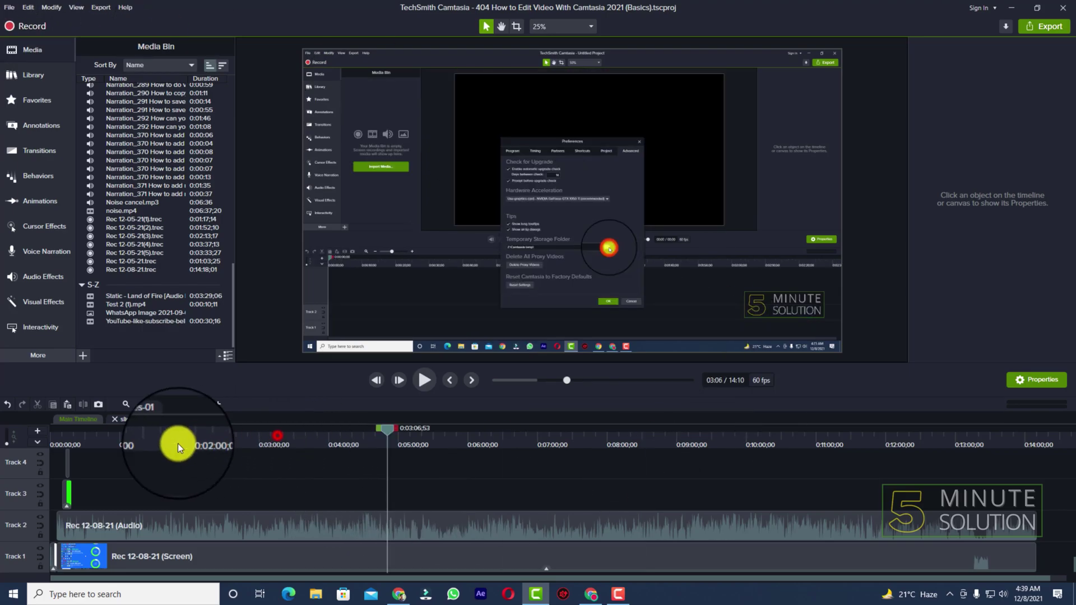
key(space)
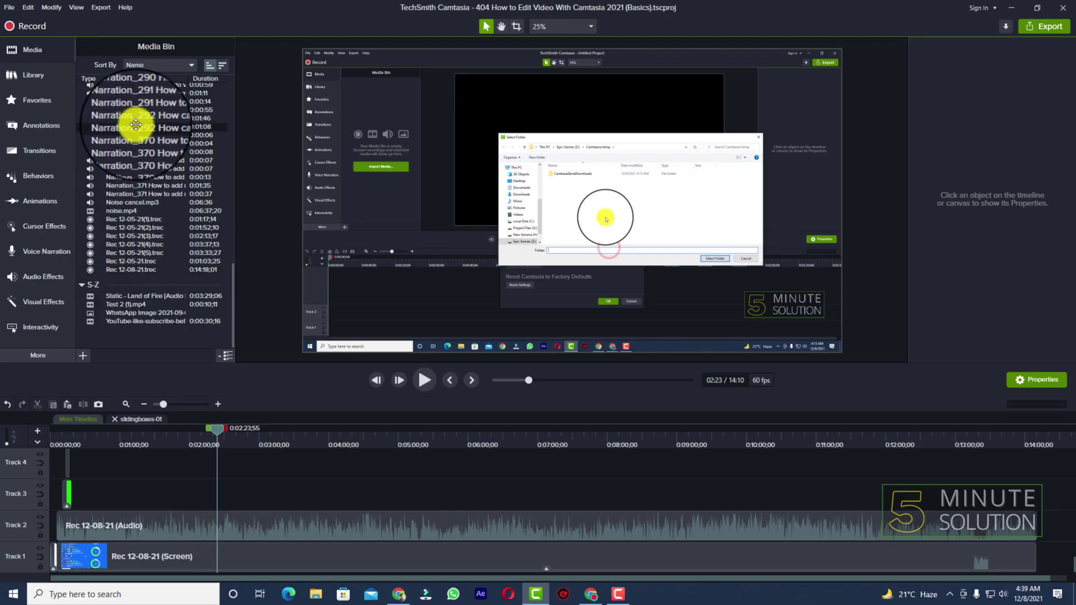
click(10, 8)
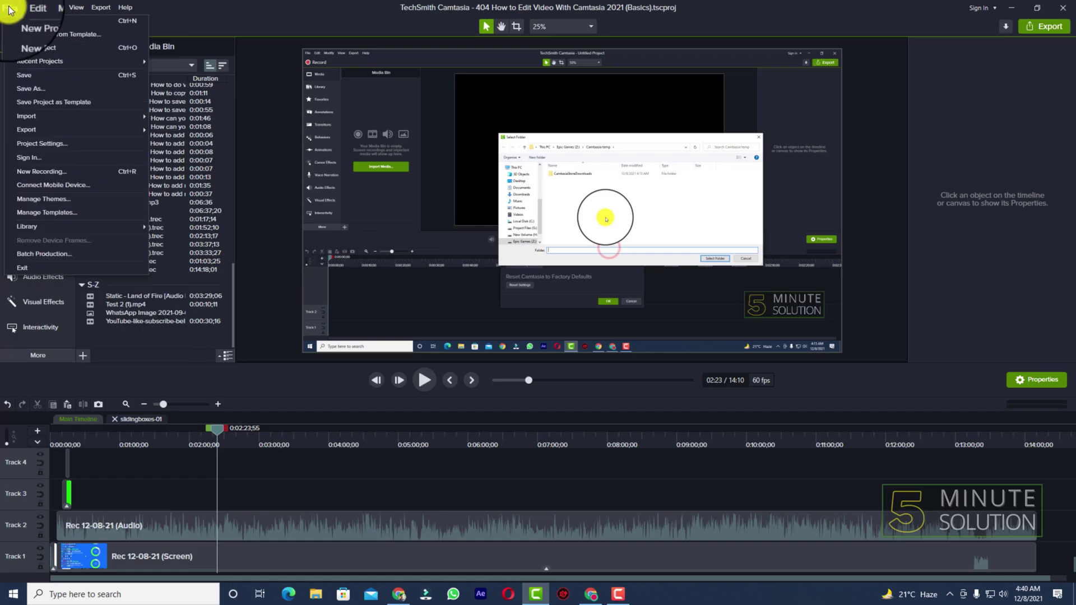
- Save the project as 404 How to Edit Video With Camtasia 2021 (Basics).tscproj in Documents\Camtasia, overwriting the existing copy
click(32, 92)
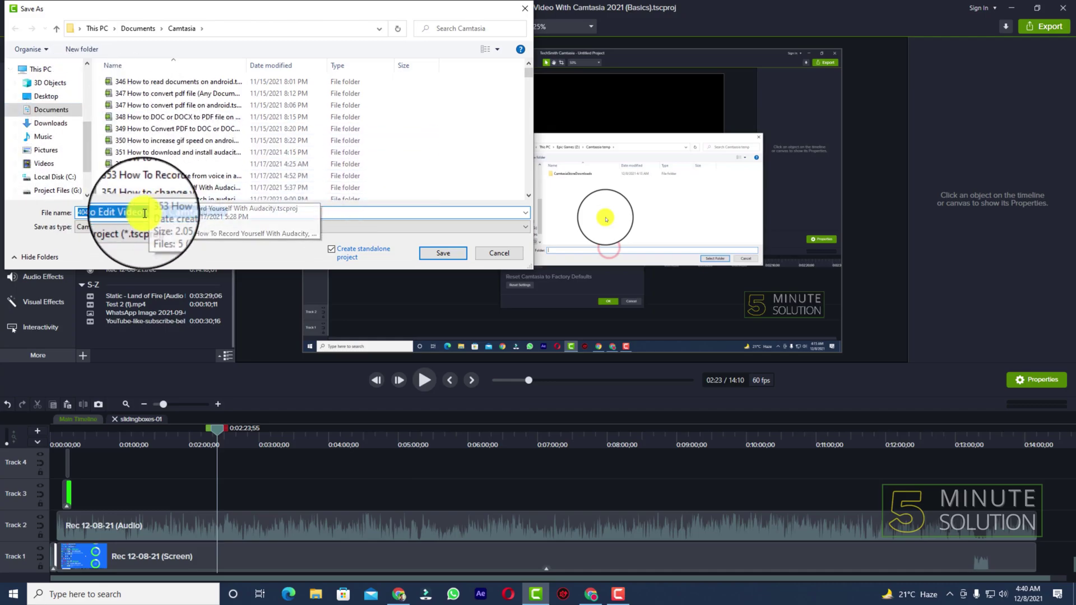
click(76, 213)
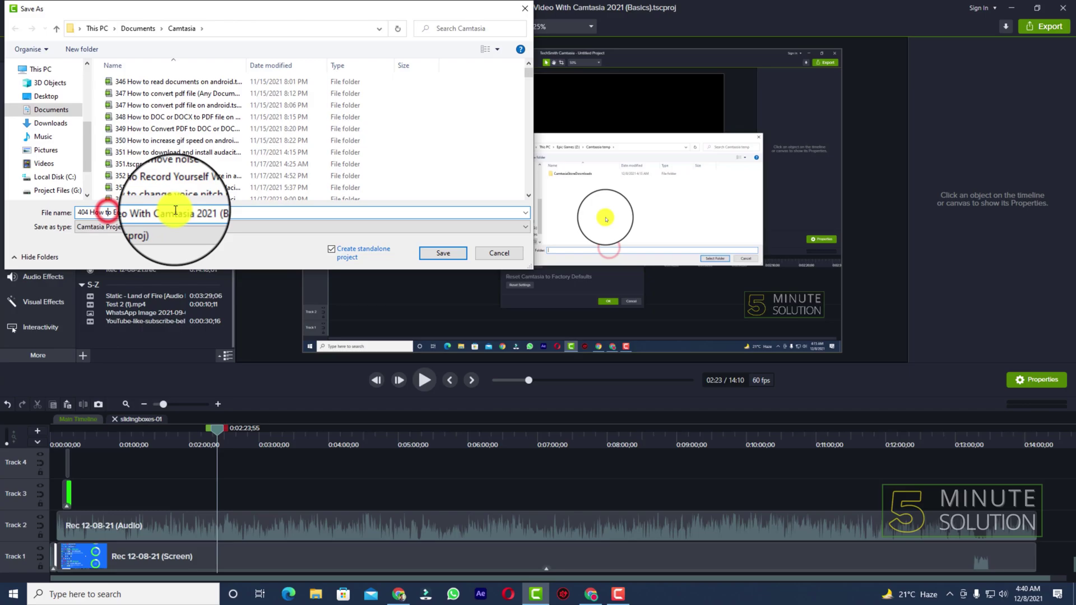
text(404)
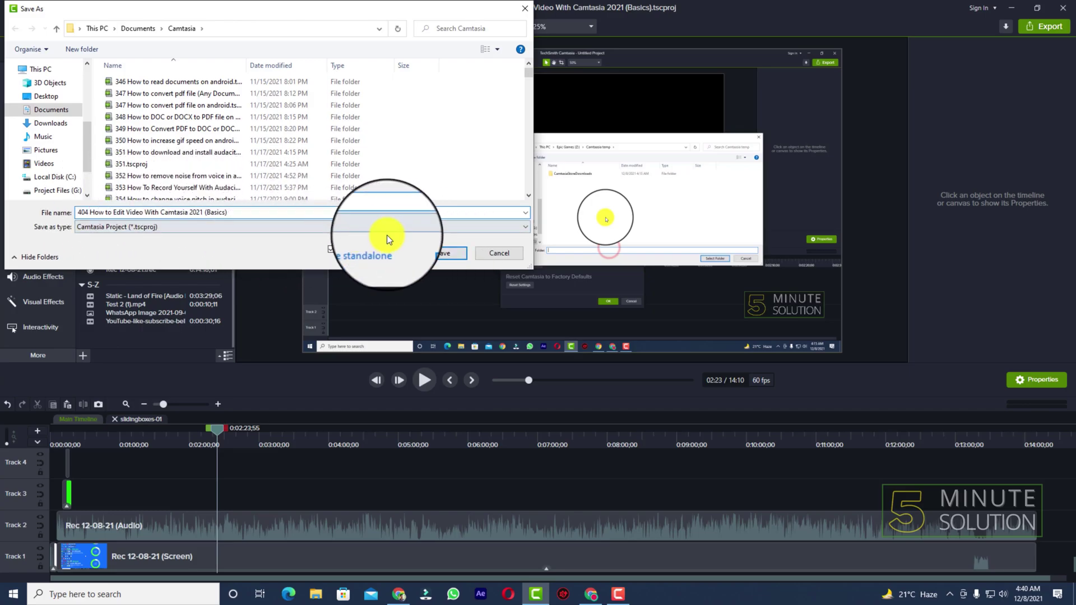
click(441, 254)
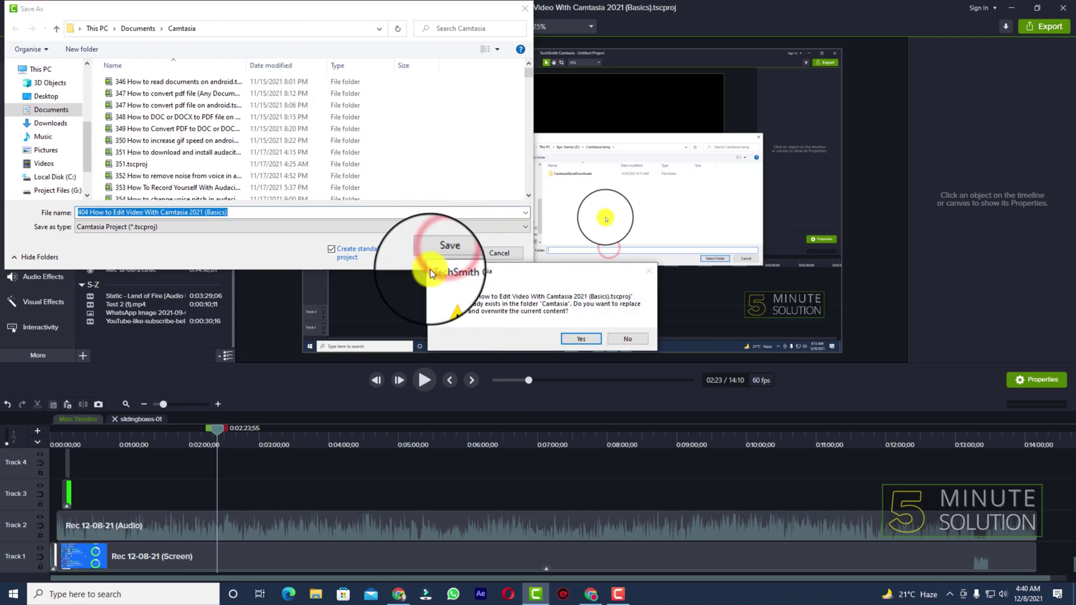
click(581, 338)
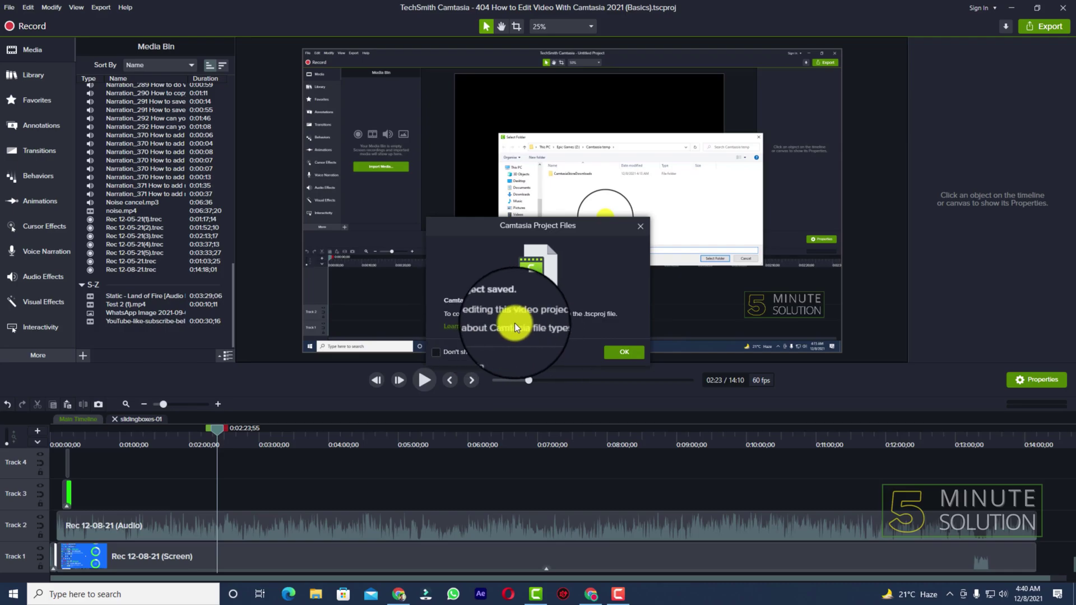
- Dismiss the saved notice and scrub the preview to the start, then ahead to about 9:07
click(622, 352)
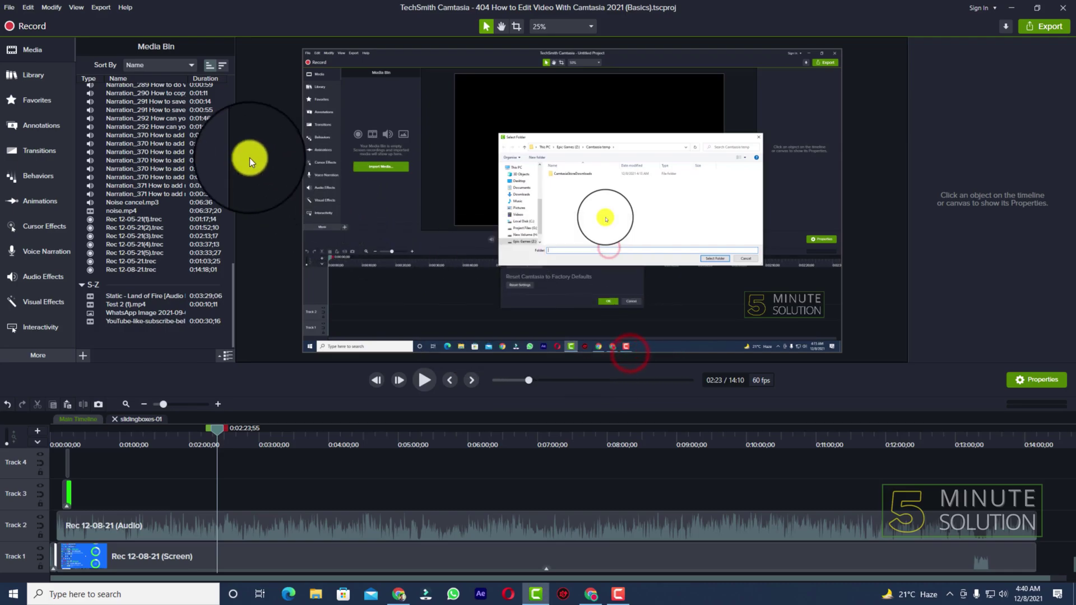
drag(324, 442, 93, 466)
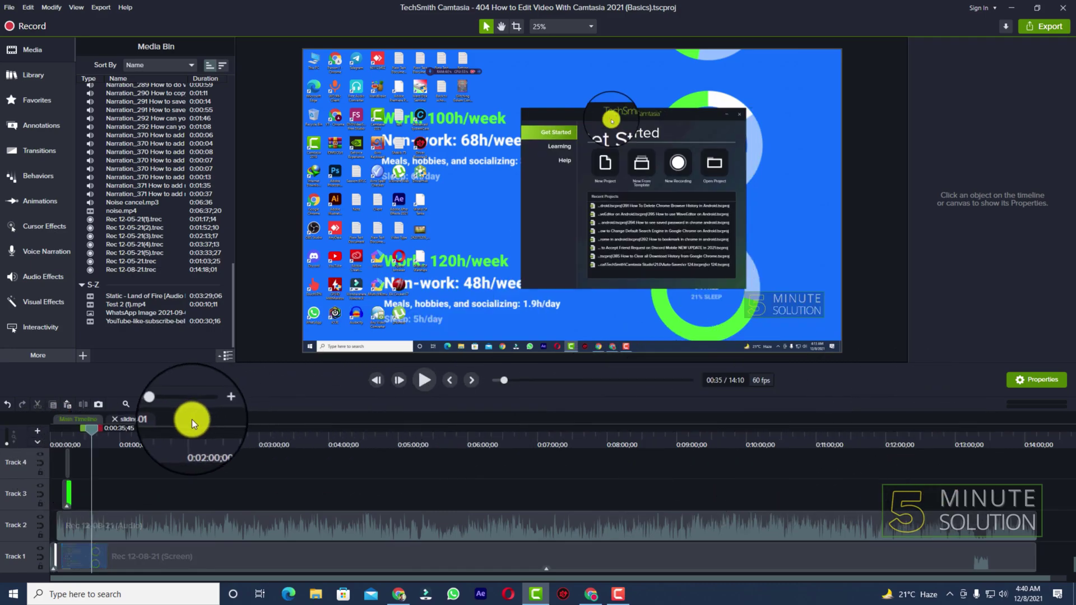
drag(88, 443, 687, 444)
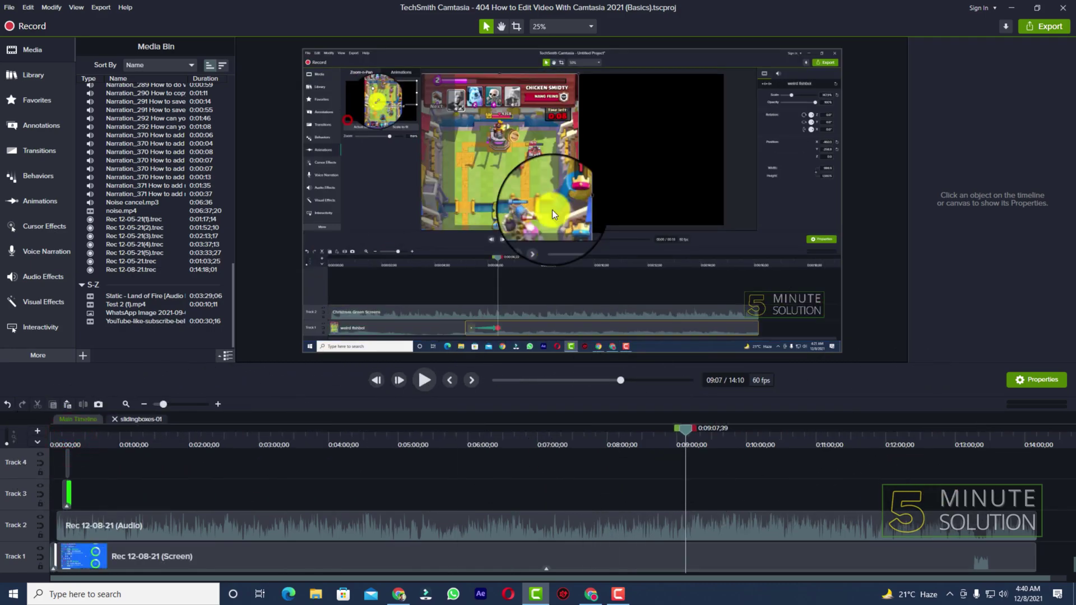
- Close the Camtasia editor and return to the Windows desktop
click(10, 7)
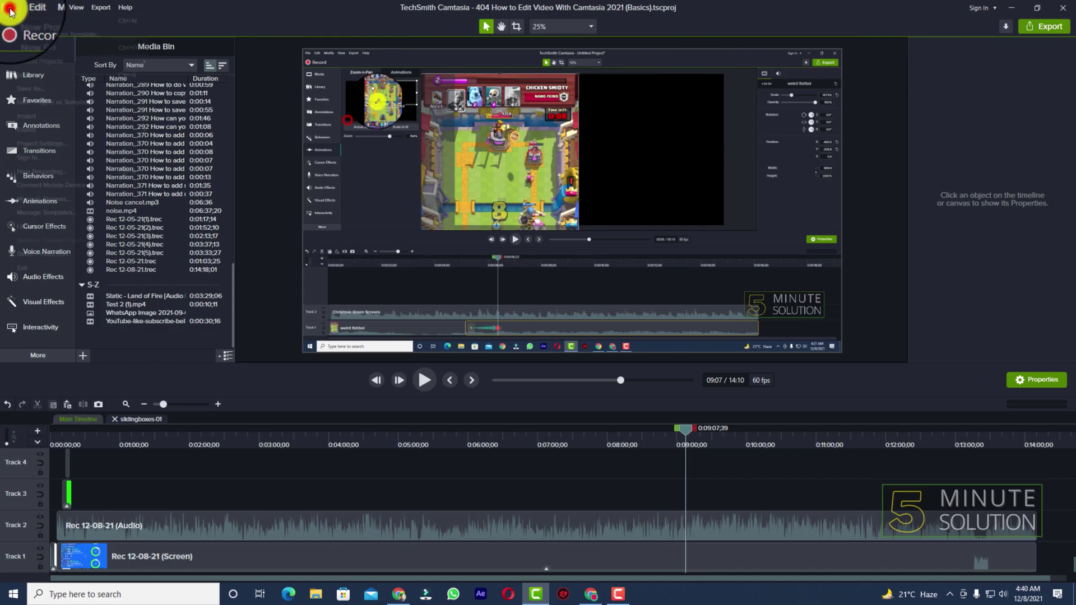
click(740, 10)
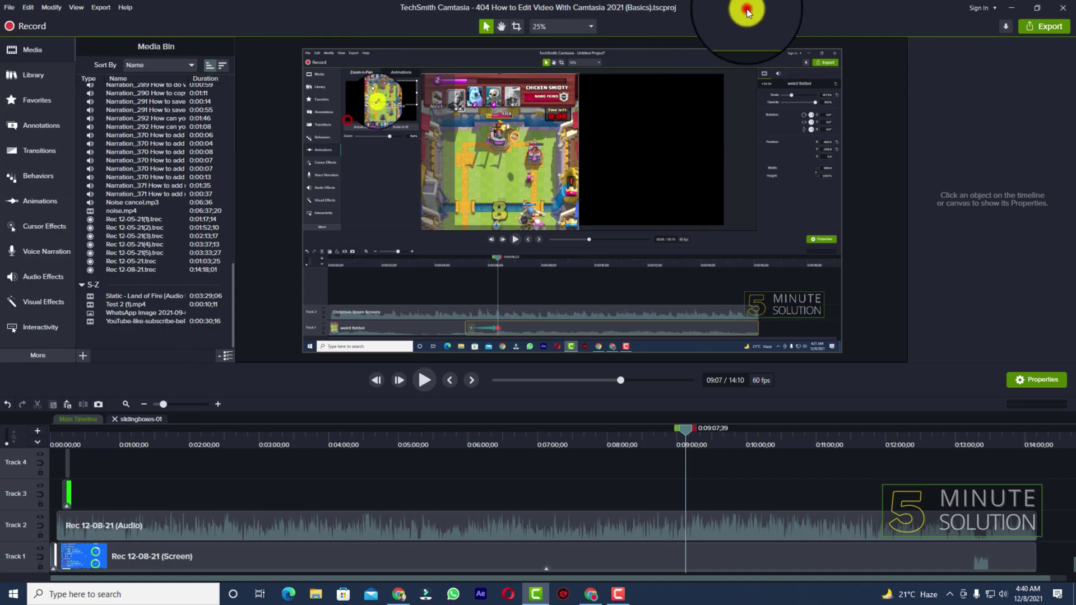
click(1063, 9)
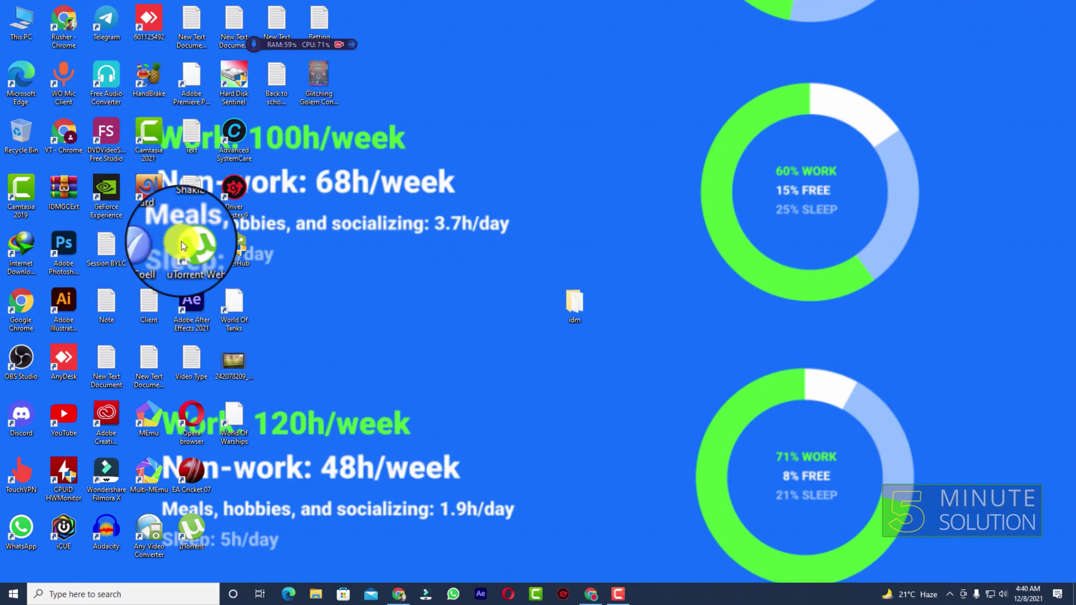
- Open This PC in a maximized File Explorer and go to Documents
click(26, 26)
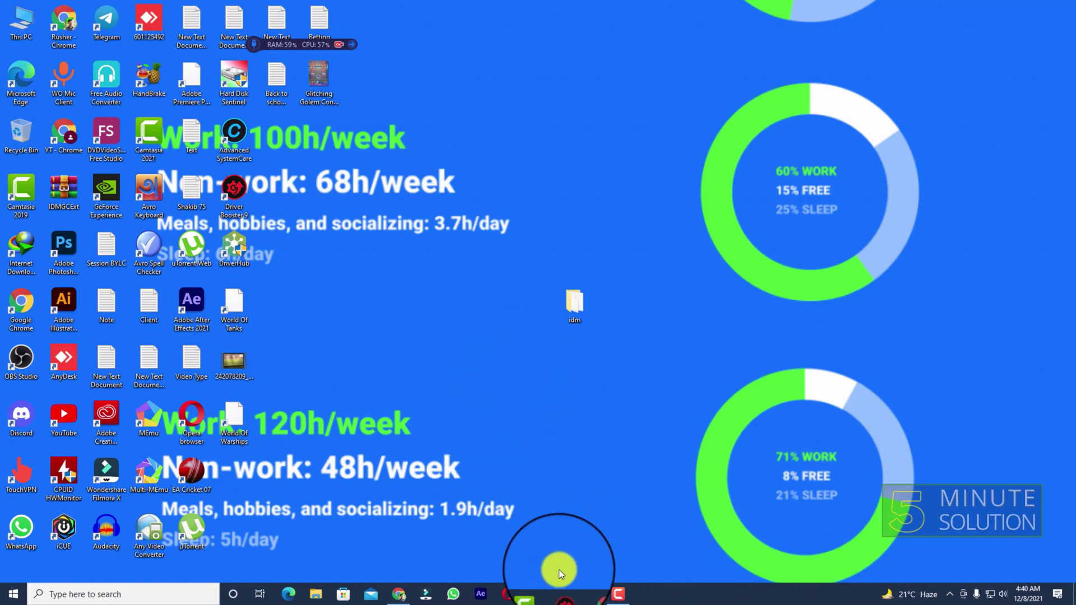
double_click(23, 22)
click(324, 238)
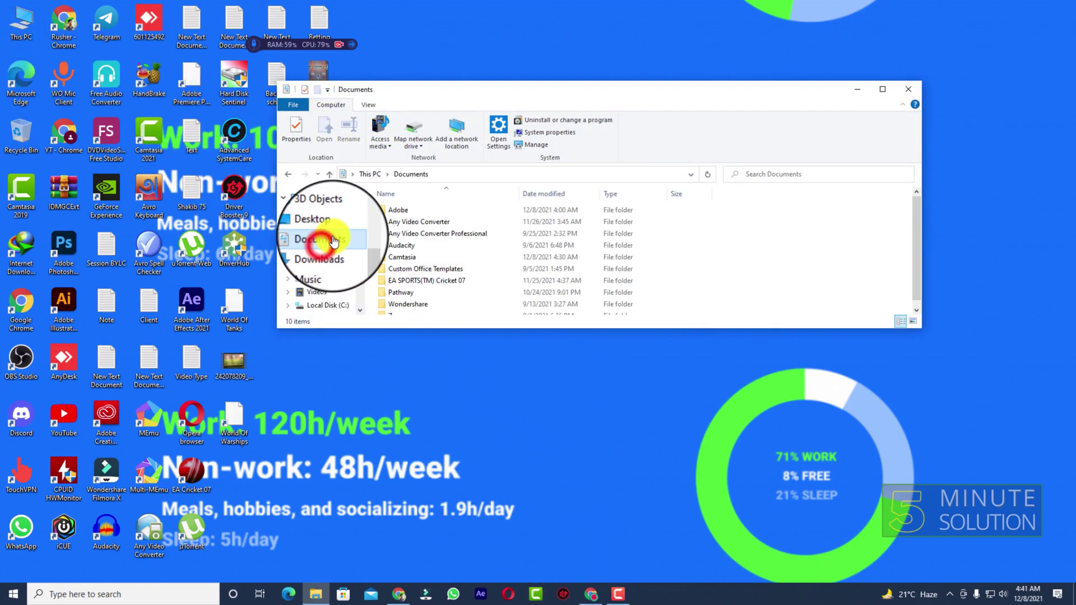
double_click(870, 92)
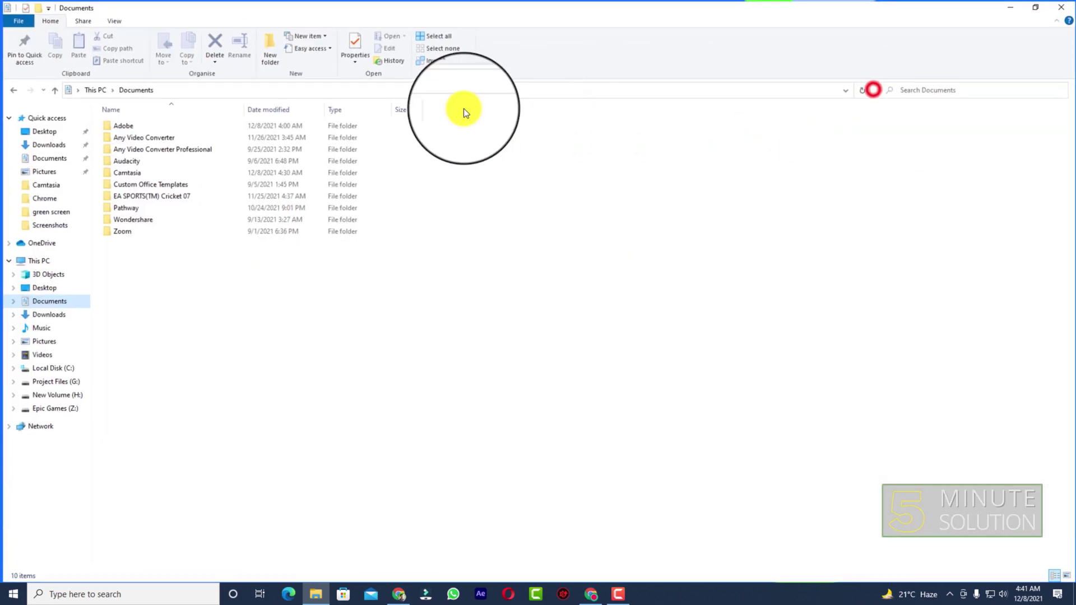
- Browse Documents\Camtasia to the 404 project folder, select it, and minimize Explorer to the desktop
click(41, 157)
click(125, 172)
double_click(125, 172)
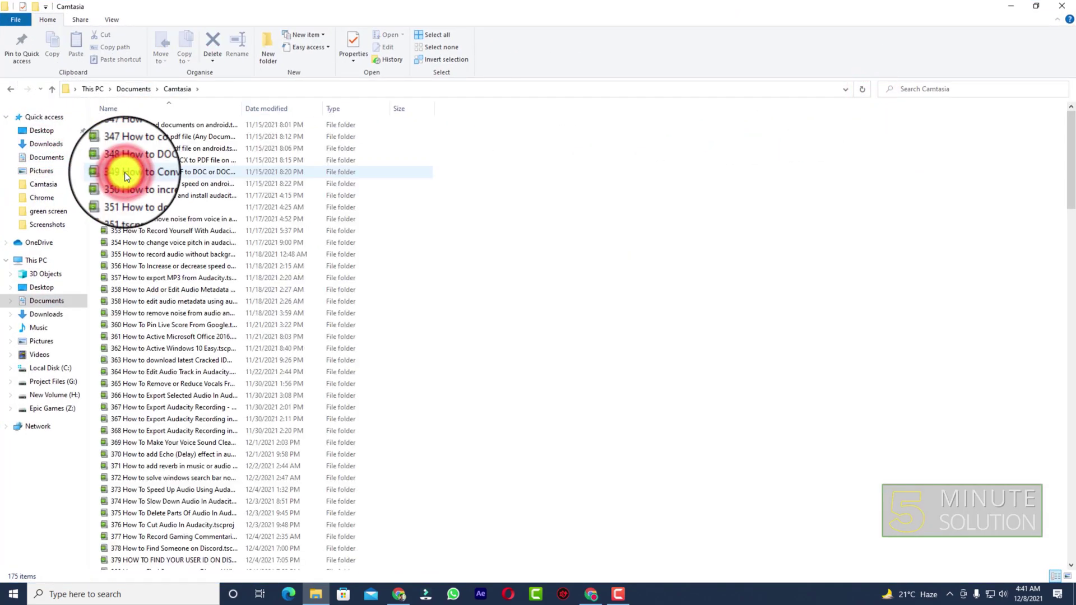
scroll(168, 375, down, 8)
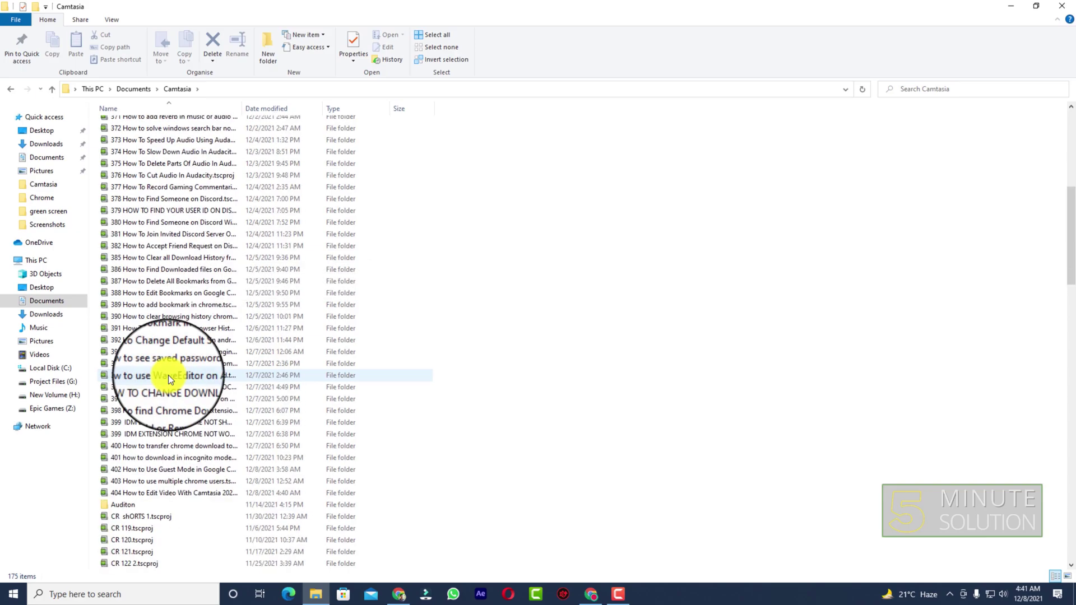
click(126, 388)
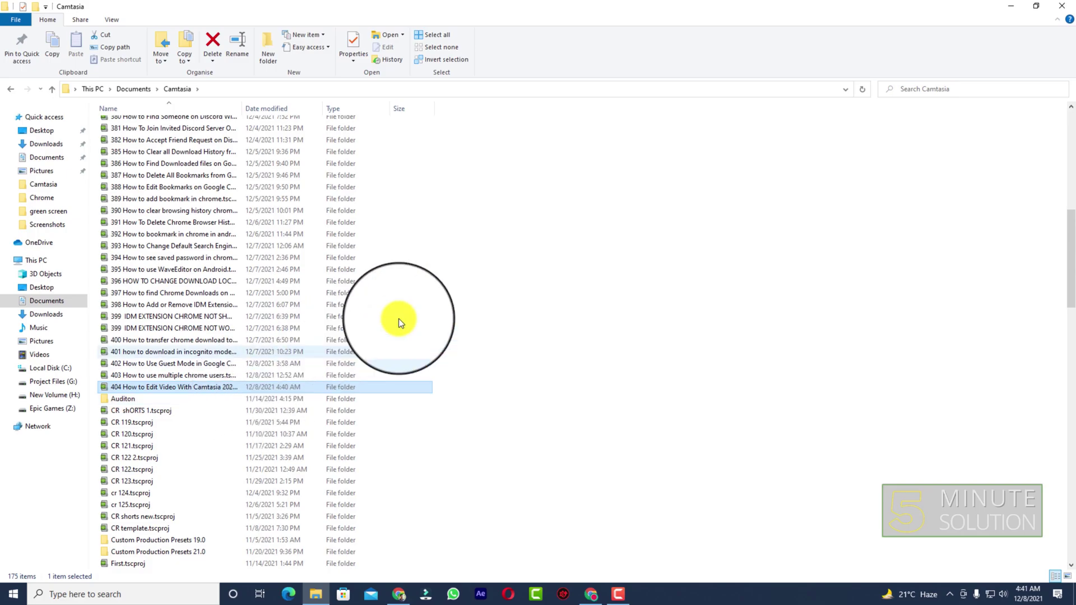
click(1015, 10)
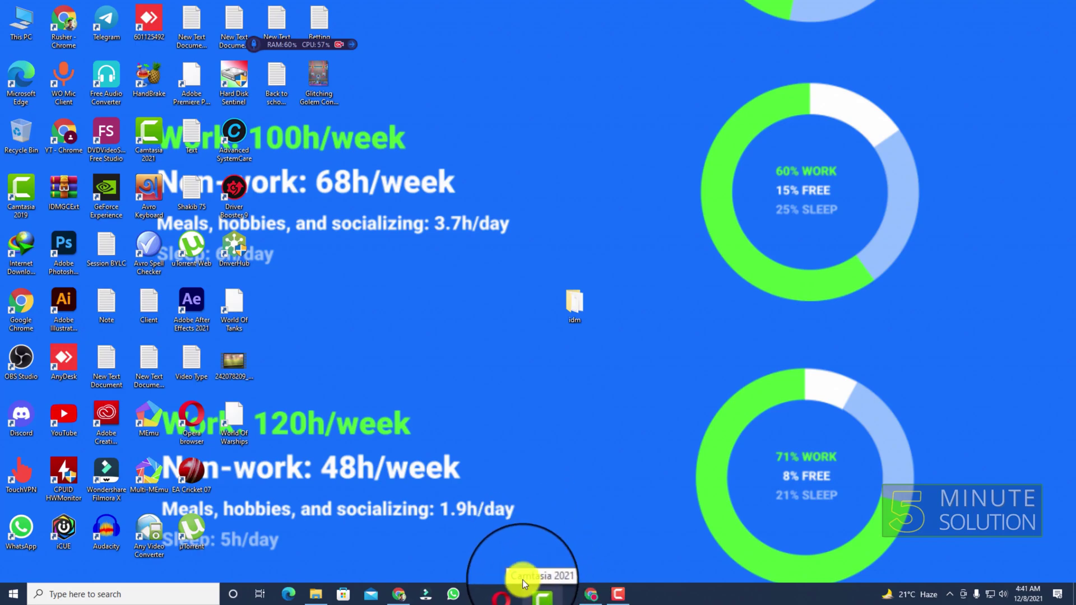
- Launch Camtasia 2021 to its Get Started window and tidy the idm file into the desktop icon grid
click(534, 594)
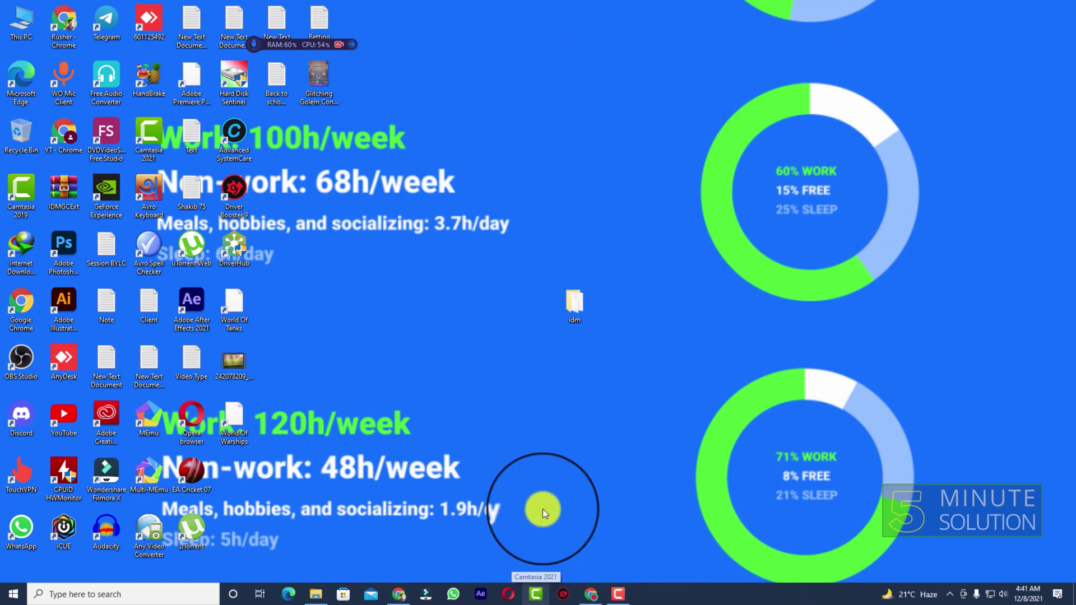
drag(577, 317, 275, 189)
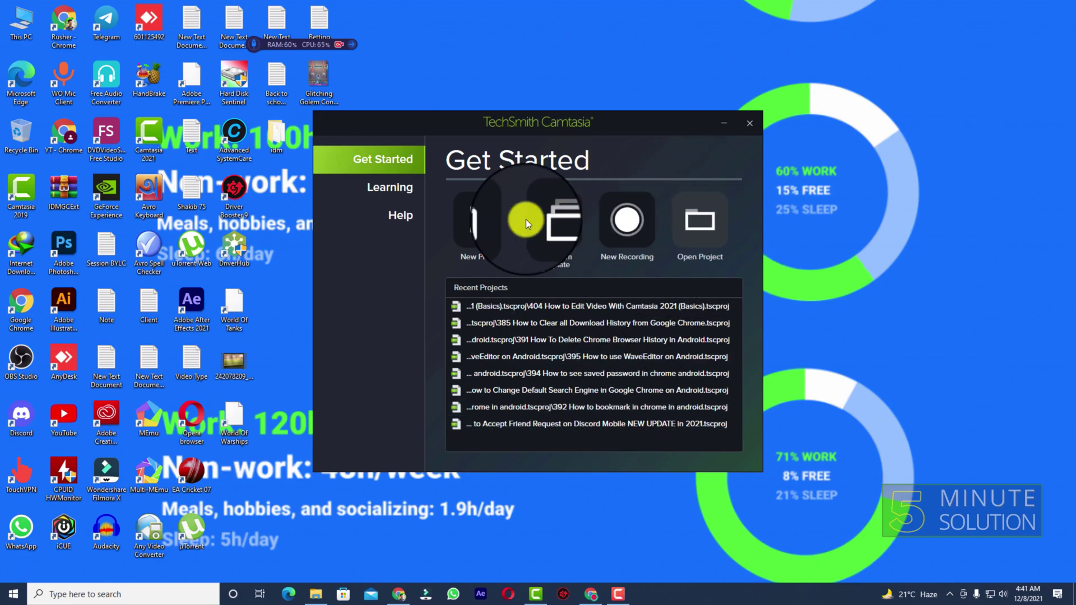
- Use Open Project to browse Documents\Camtasia\404 and reopen the 404 .tscproj in the editor
click(697, 223)
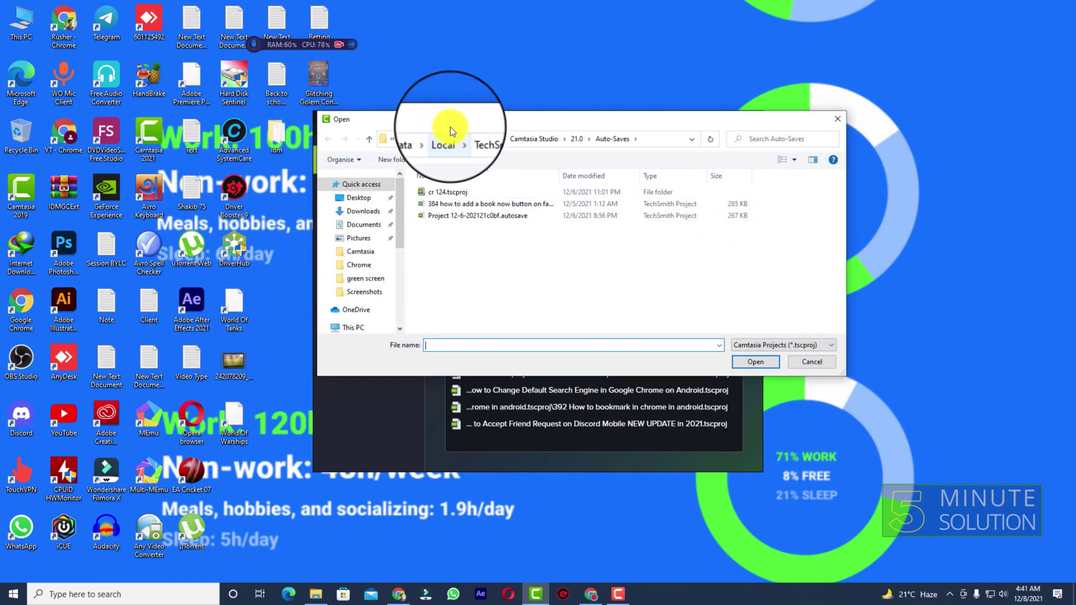
click(364, 224)
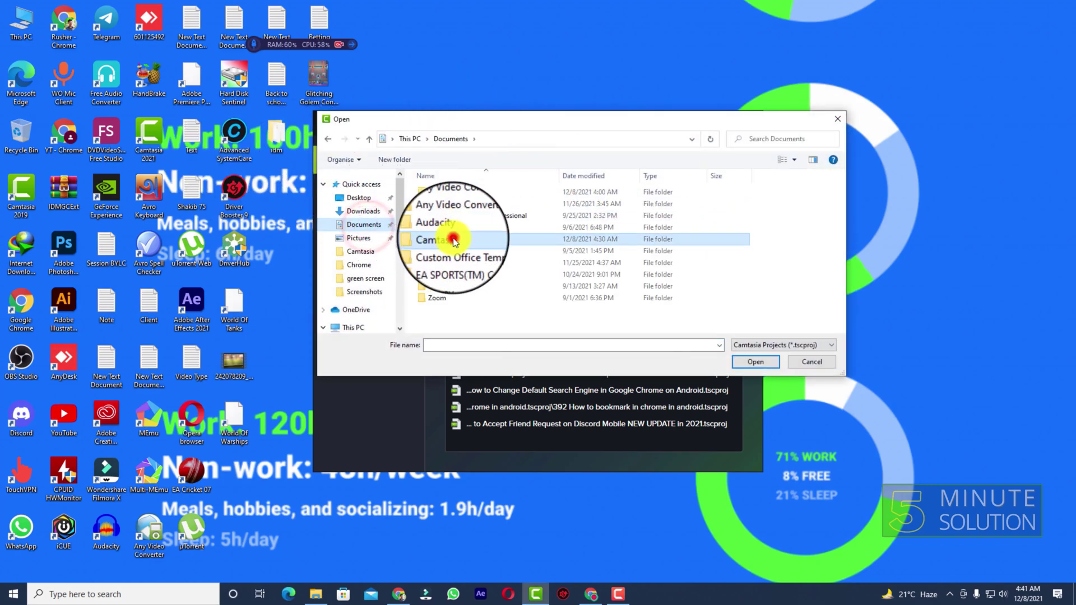
double_click(453, 240)
scroll(464, 271, down, 5)
scroll(445, 267, down, 5)
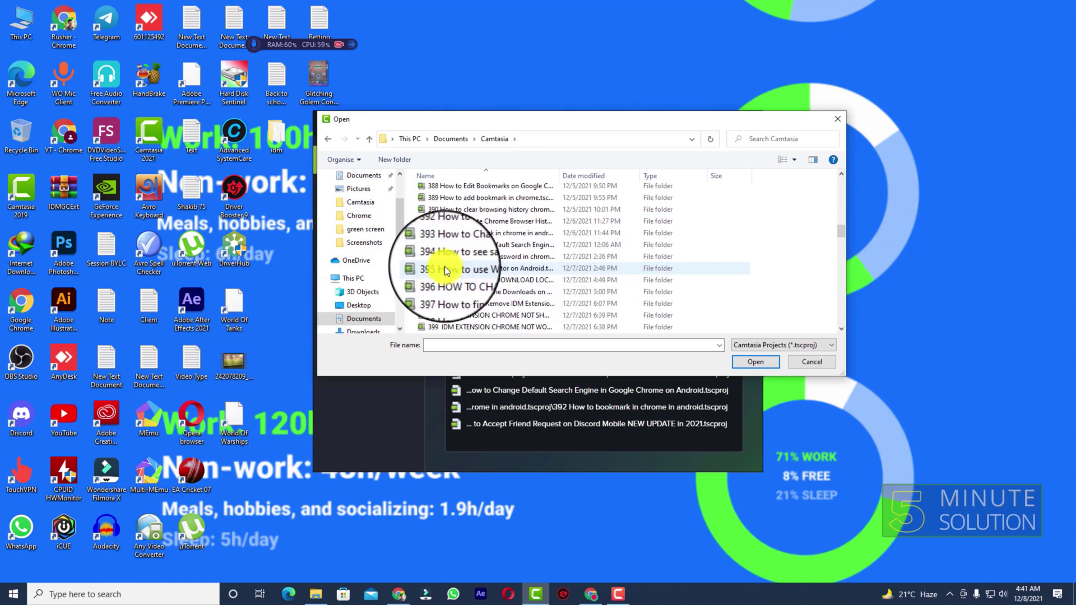
scroll(445, 266, down, 3)
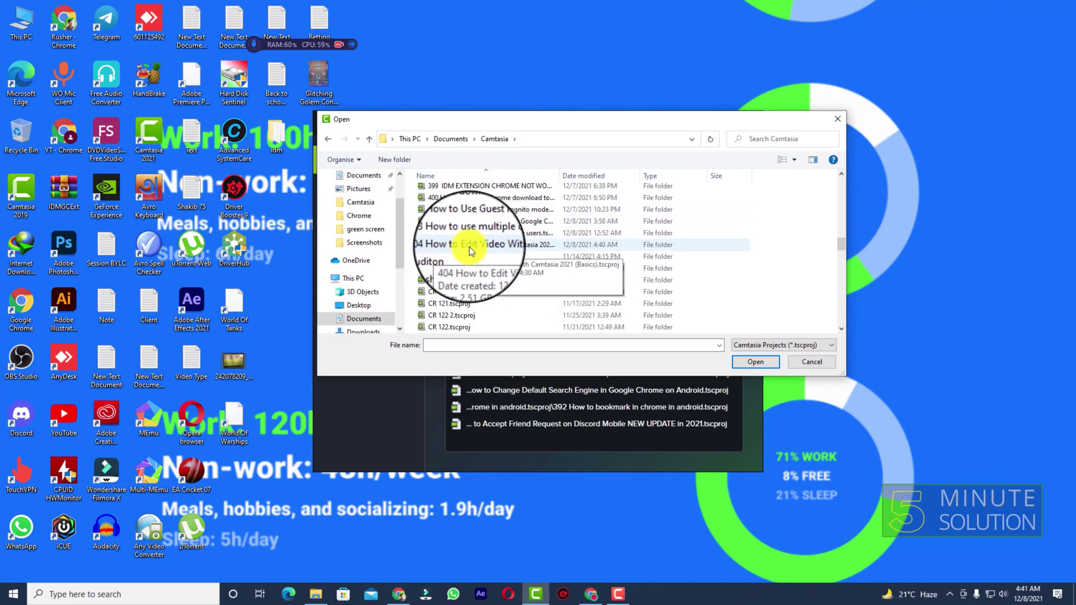
double_click(469, 246)
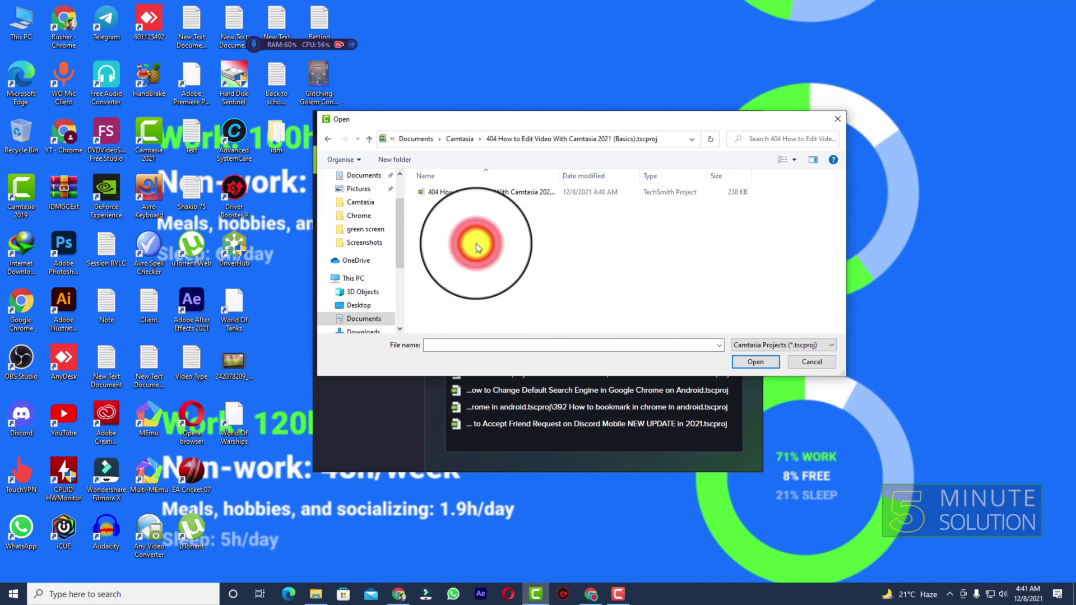
double_click(443, 190)
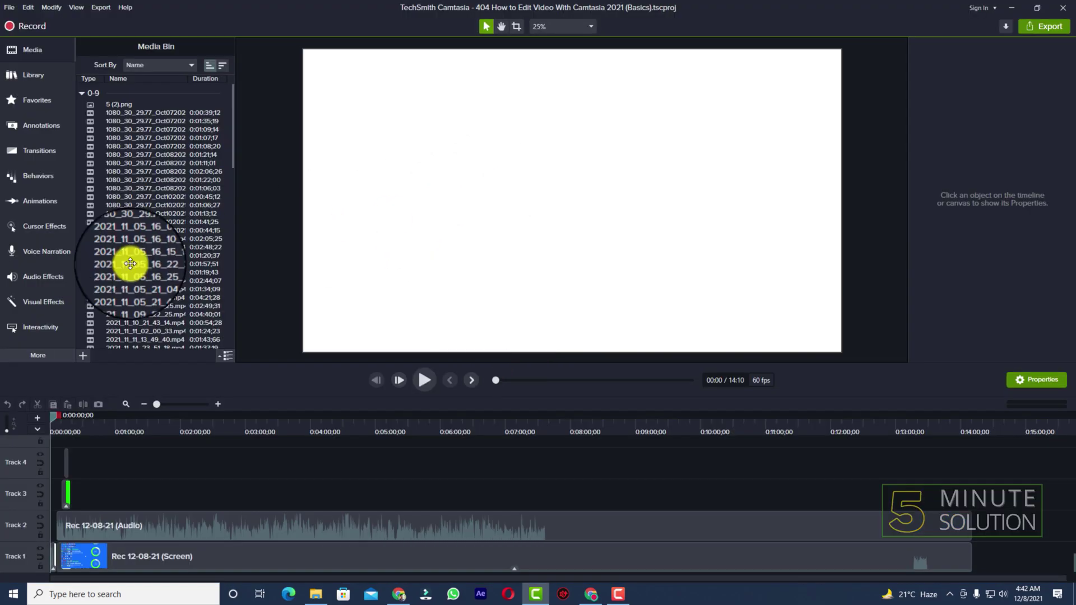
click(119, 431)
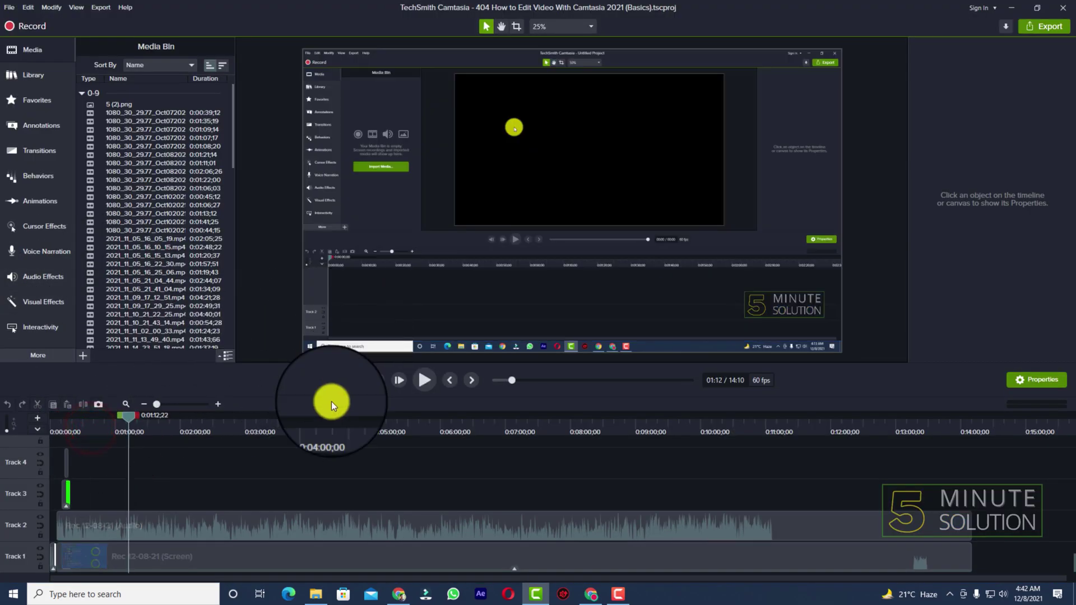
drag(56, 432, 570, 443)
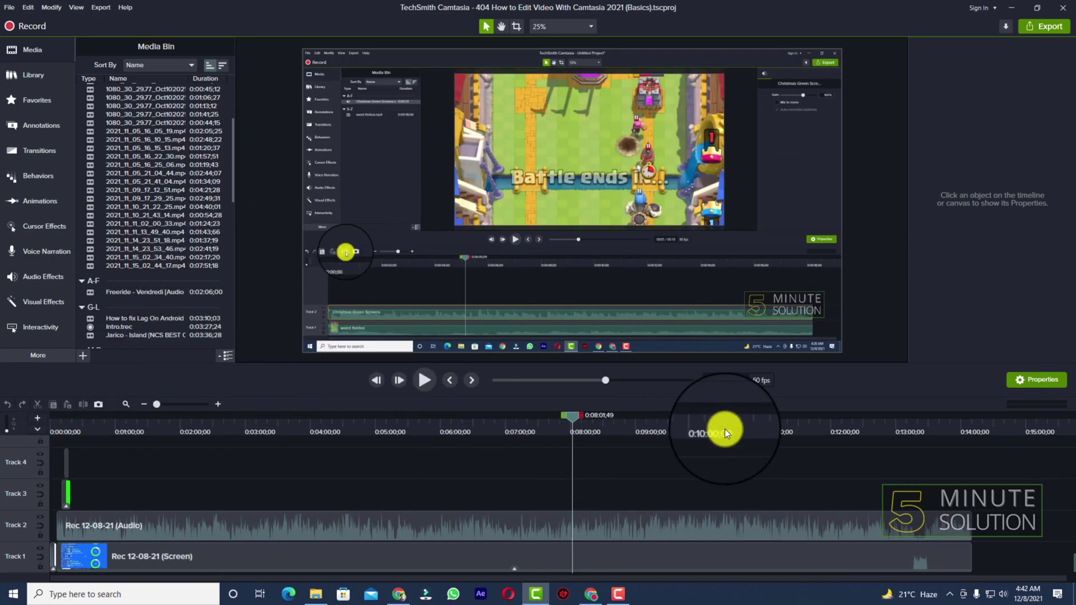
drag(765, 432, 916, 430)
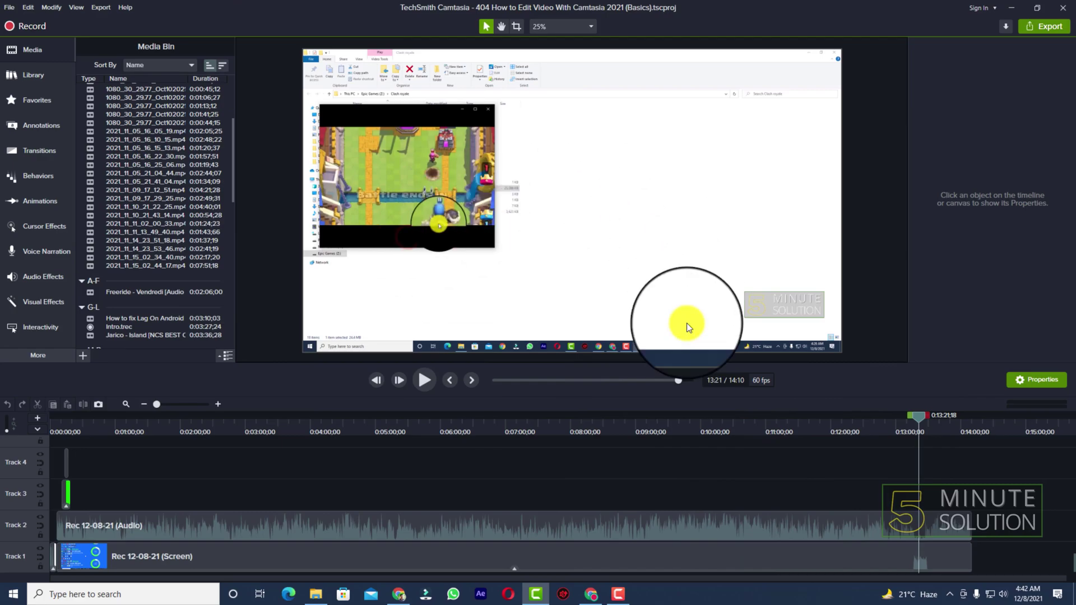
drag(395, 433, 111, 431)
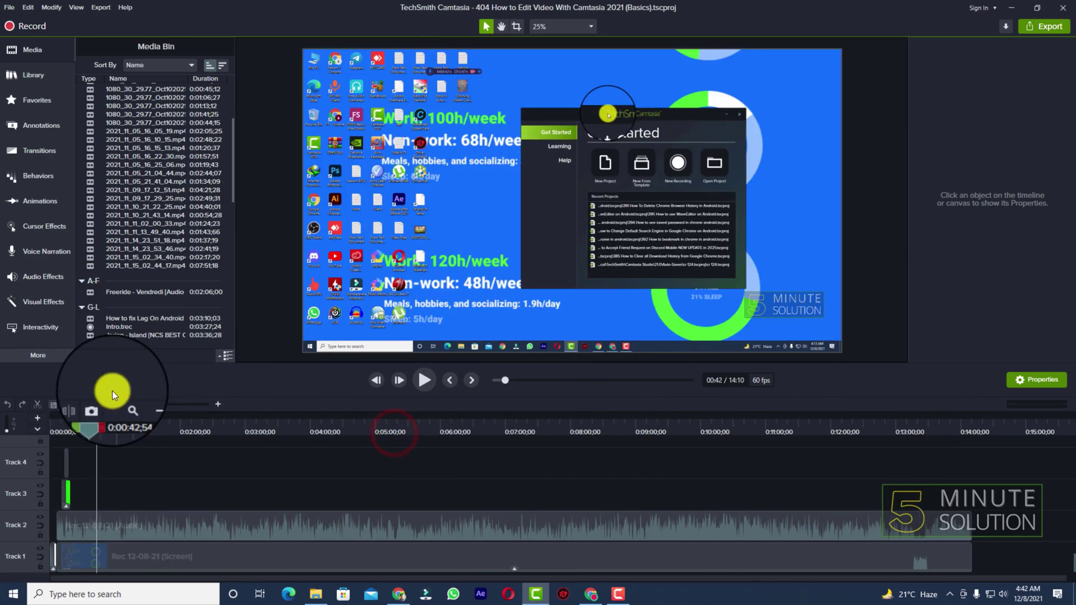